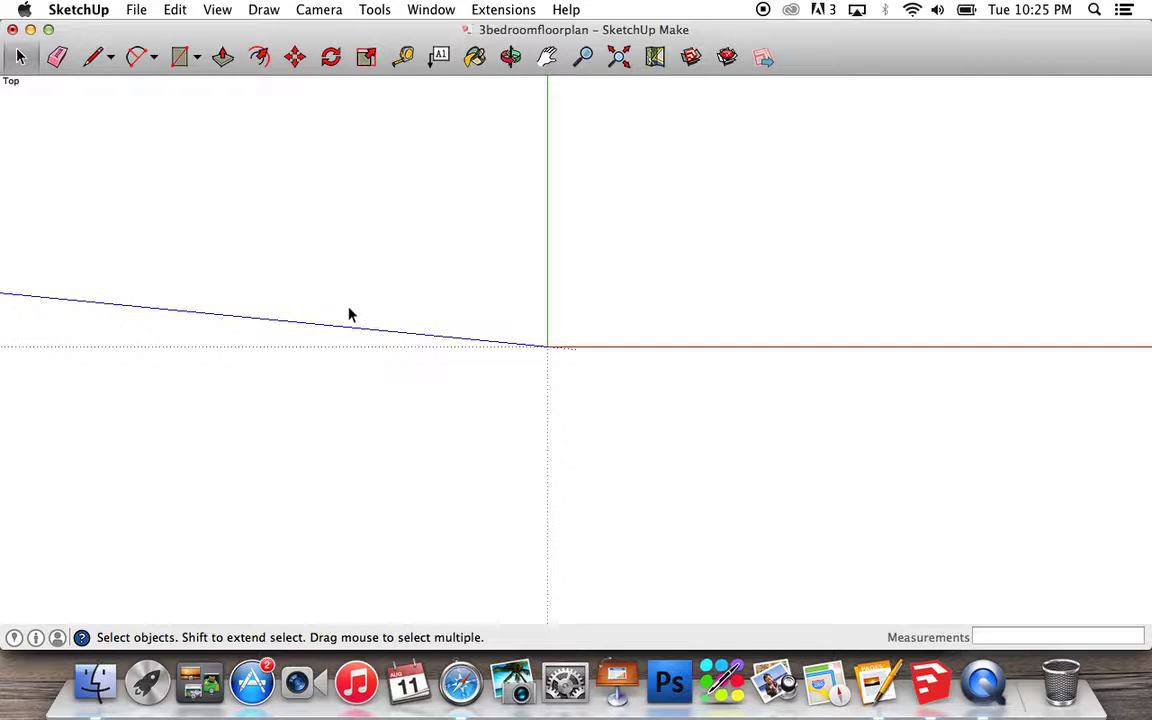
- Draw a 46'6" by 34' rectangle as the floor outline
left_click(179, 58)
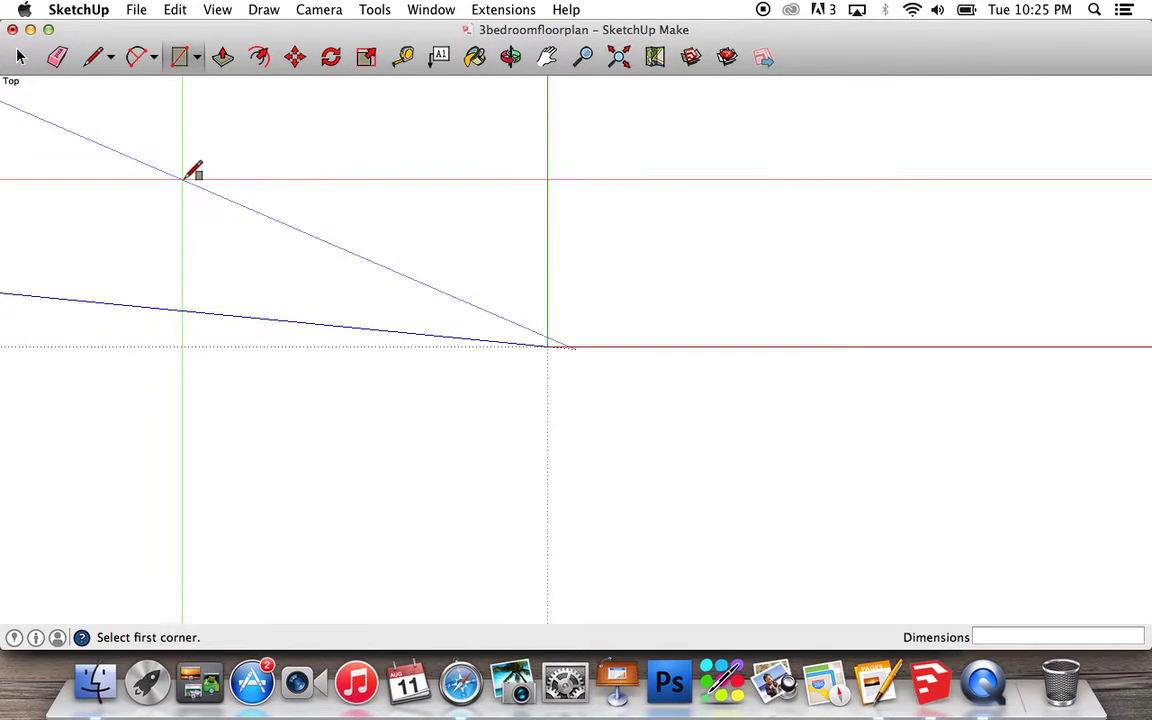
left_click(160, 158)
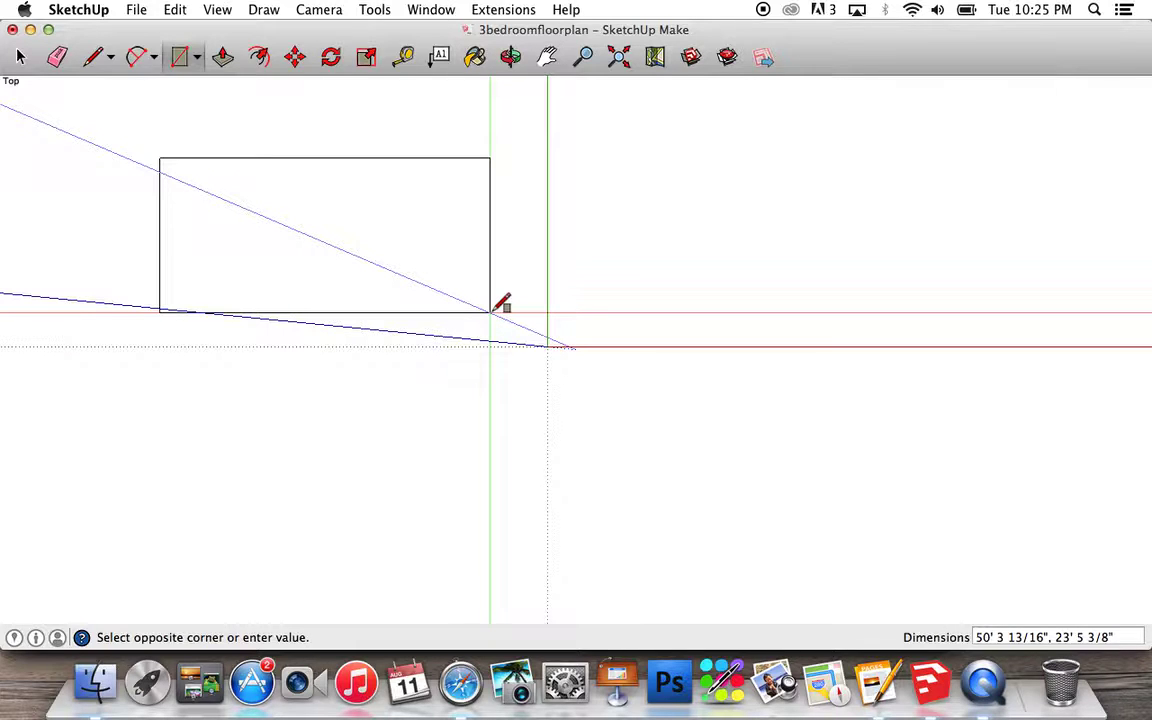
type("46")
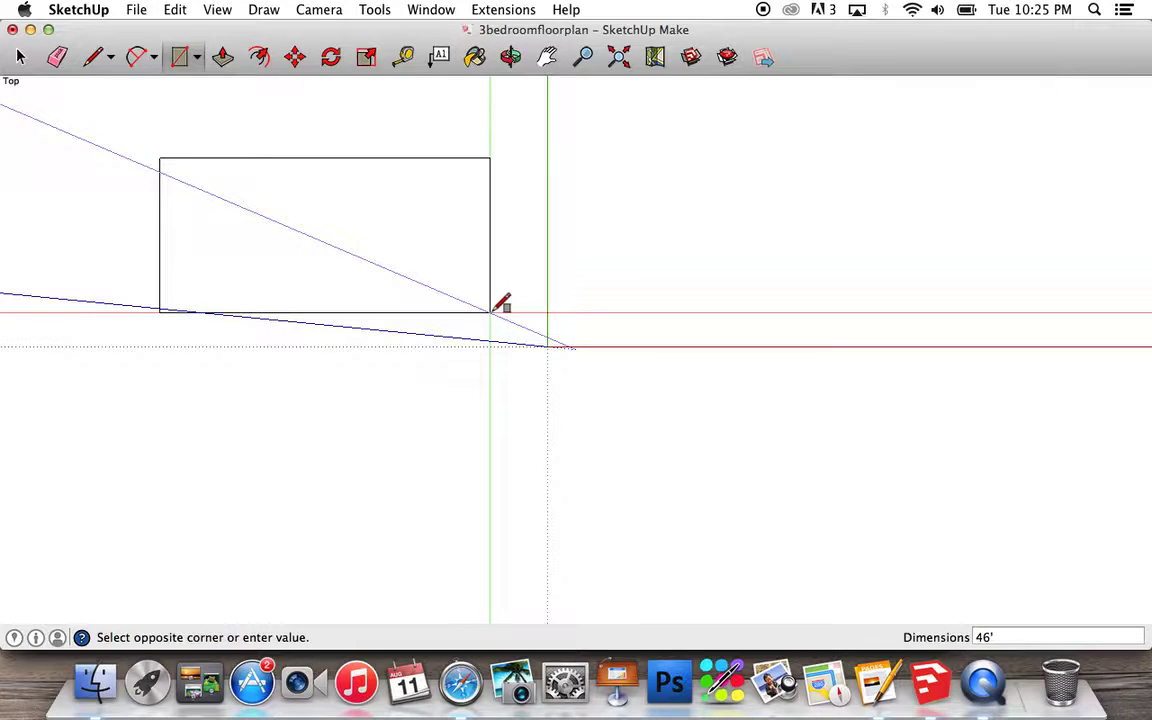
type("'6\",34")
key("Return")
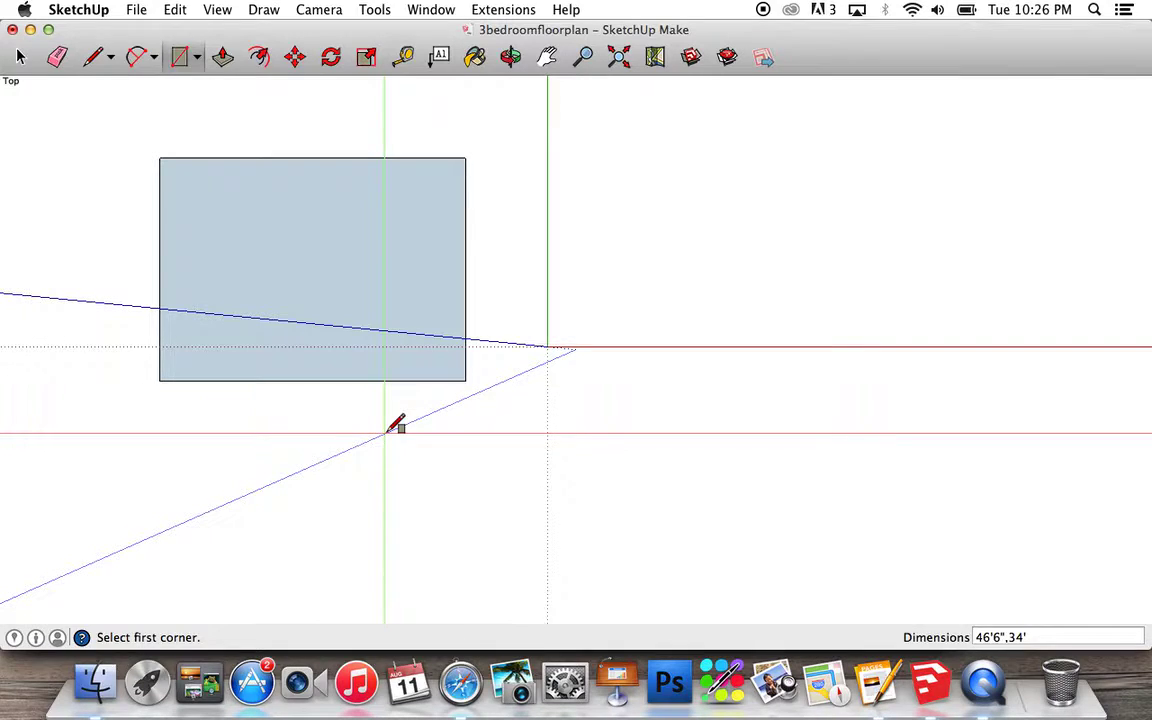
- Select the whole rectangle and move it so the axes cross inside it around the origin
key("space")
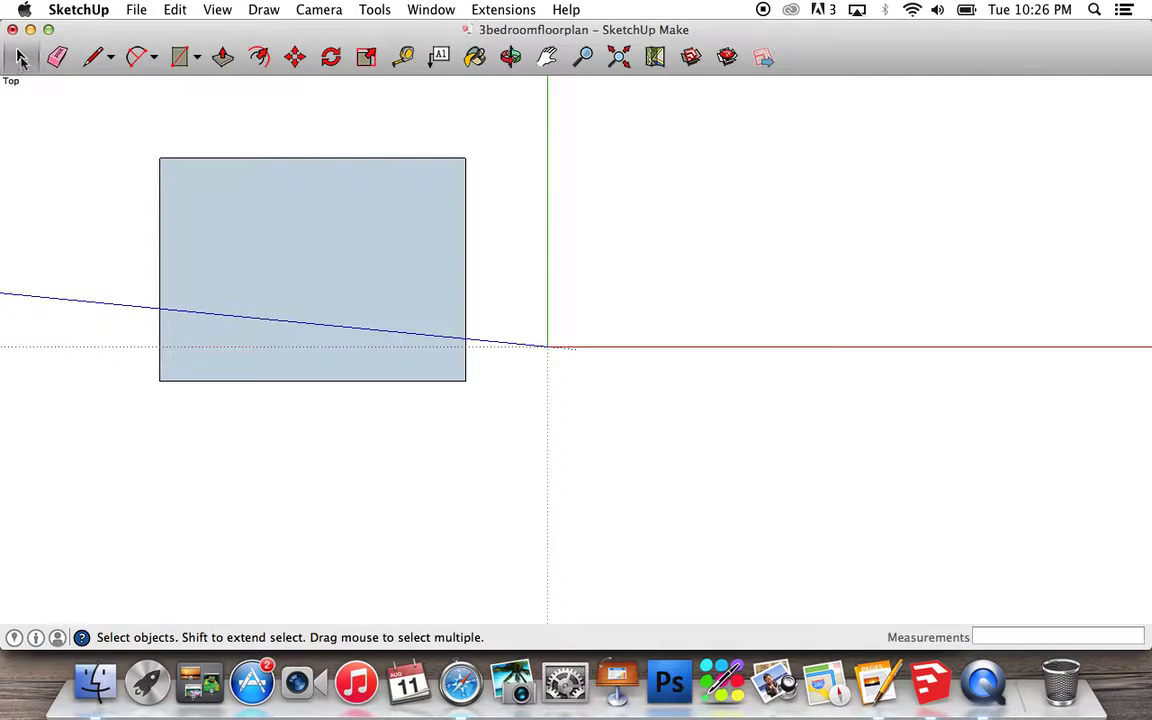
left_click(308, 264)
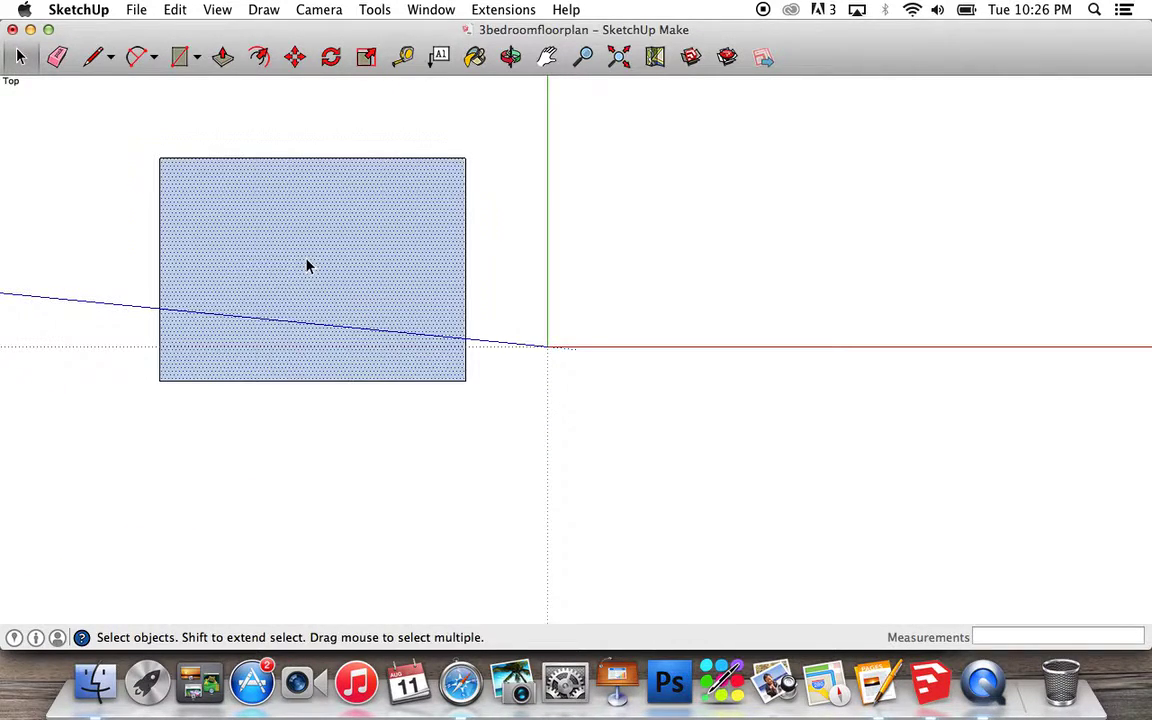
left_click(161, 224)
left_click(172, 161)
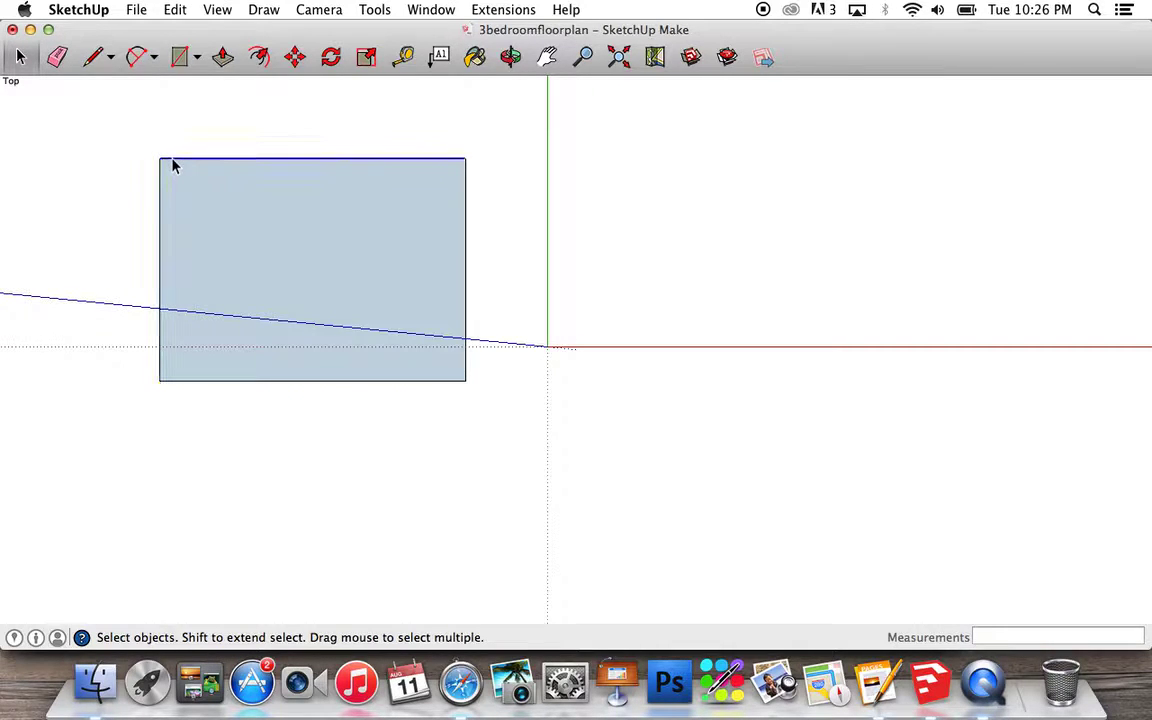
left_click(308, 250)
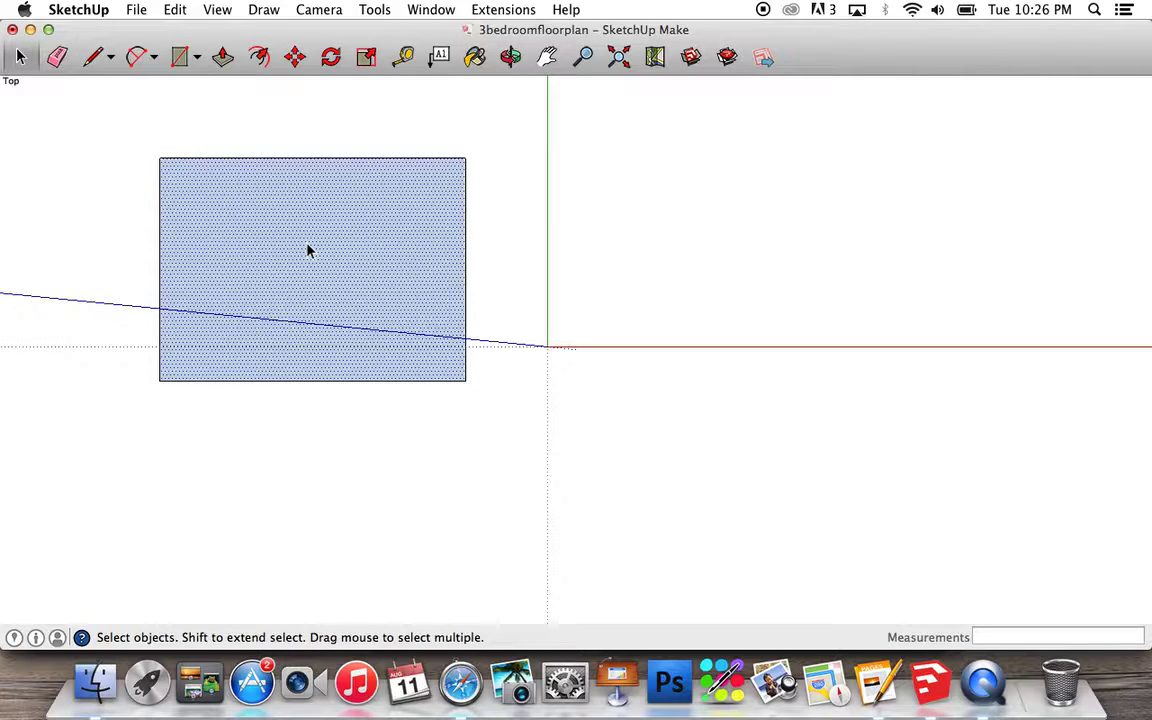
key("m")
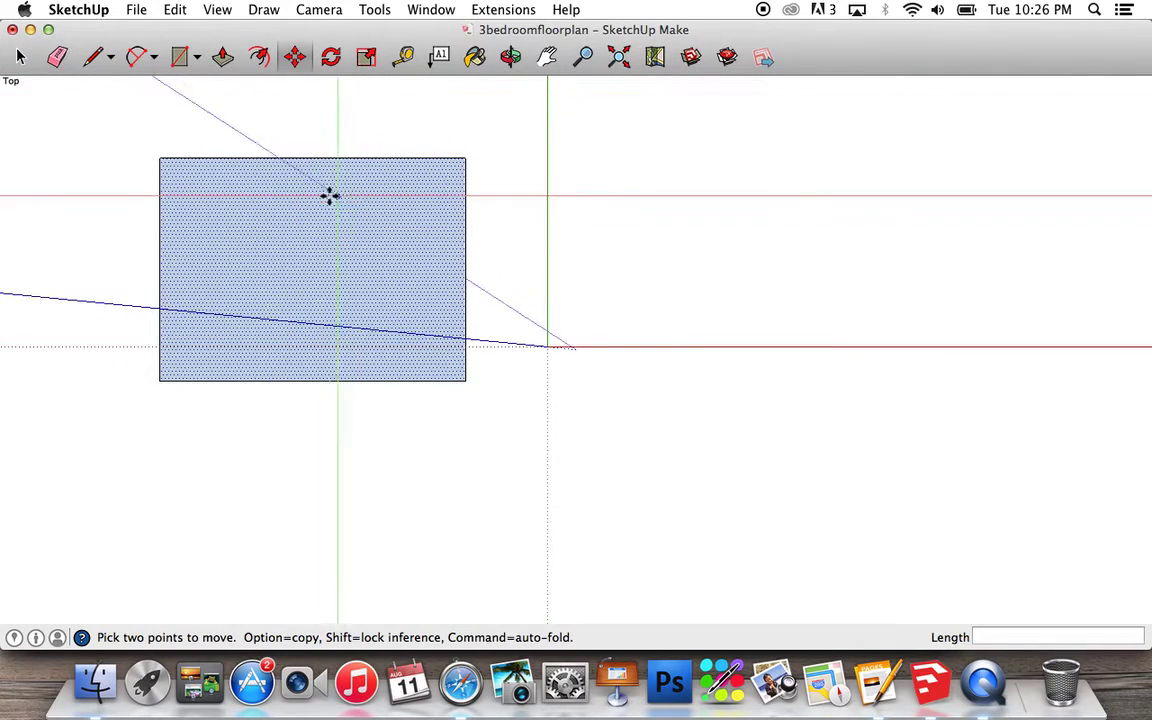
left_click(231, 234)
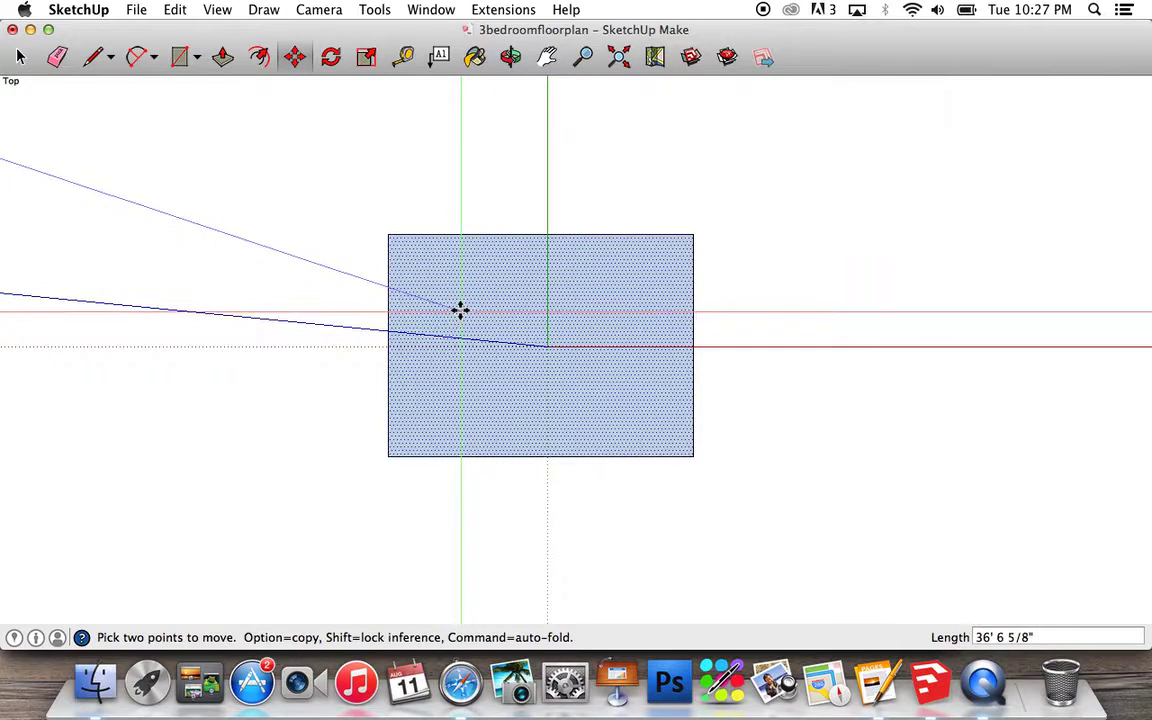
left_click(460, 310)
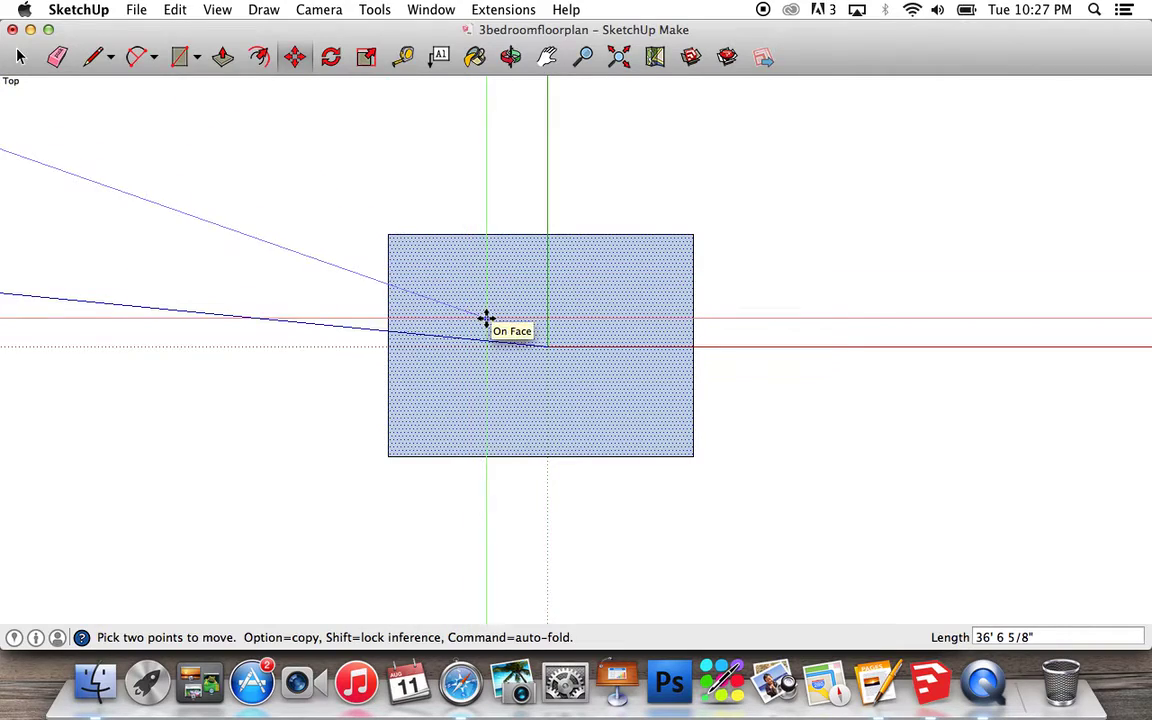
left_click(469, 292)
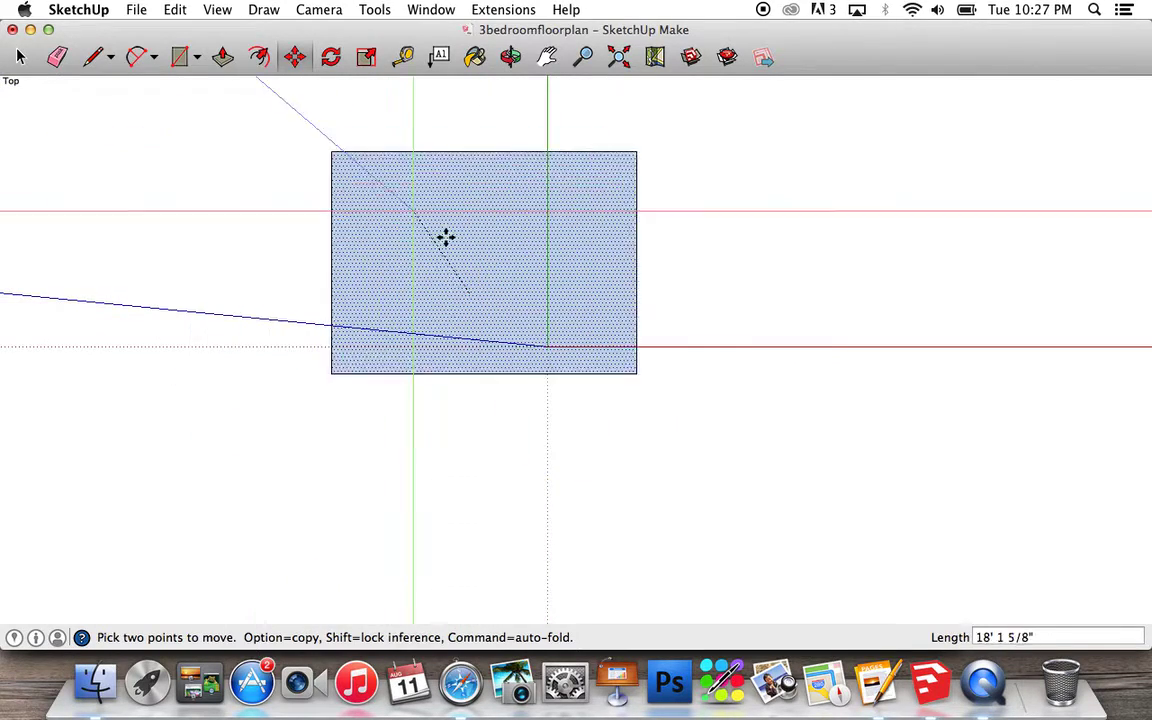
left_click(491, 301)
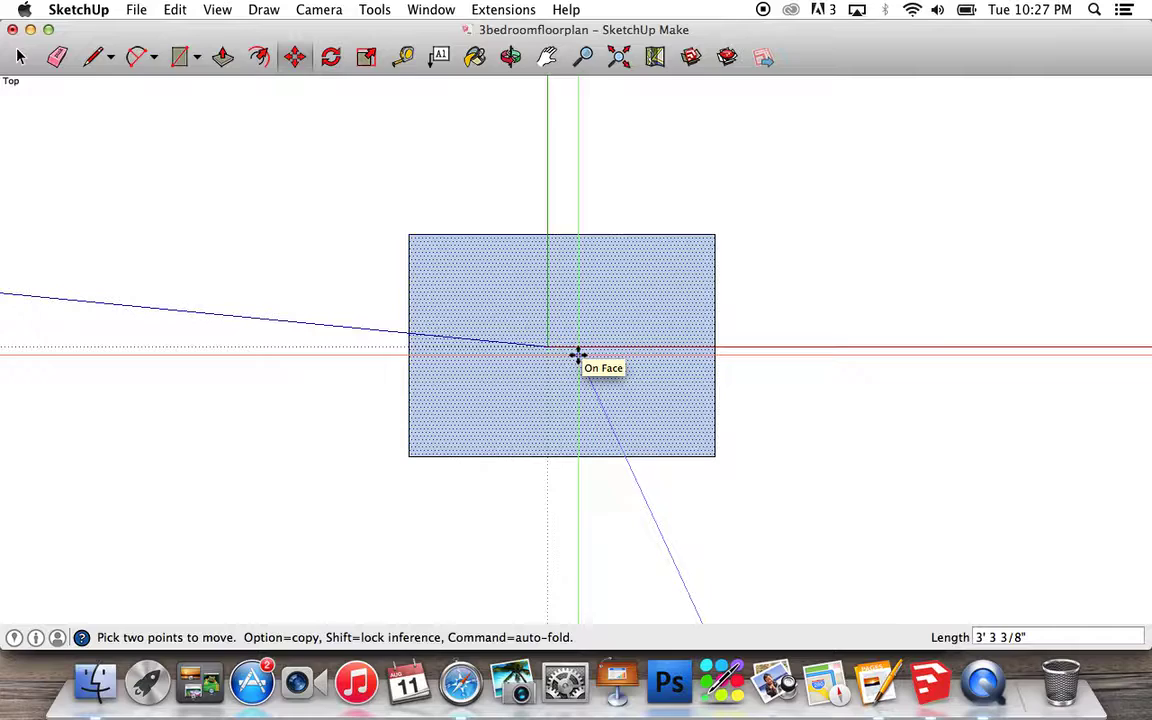
- Zoom in and pan until the 46'6" by 34' rectangle is centred and fills the view
scroll(578, 355, "up", 5)
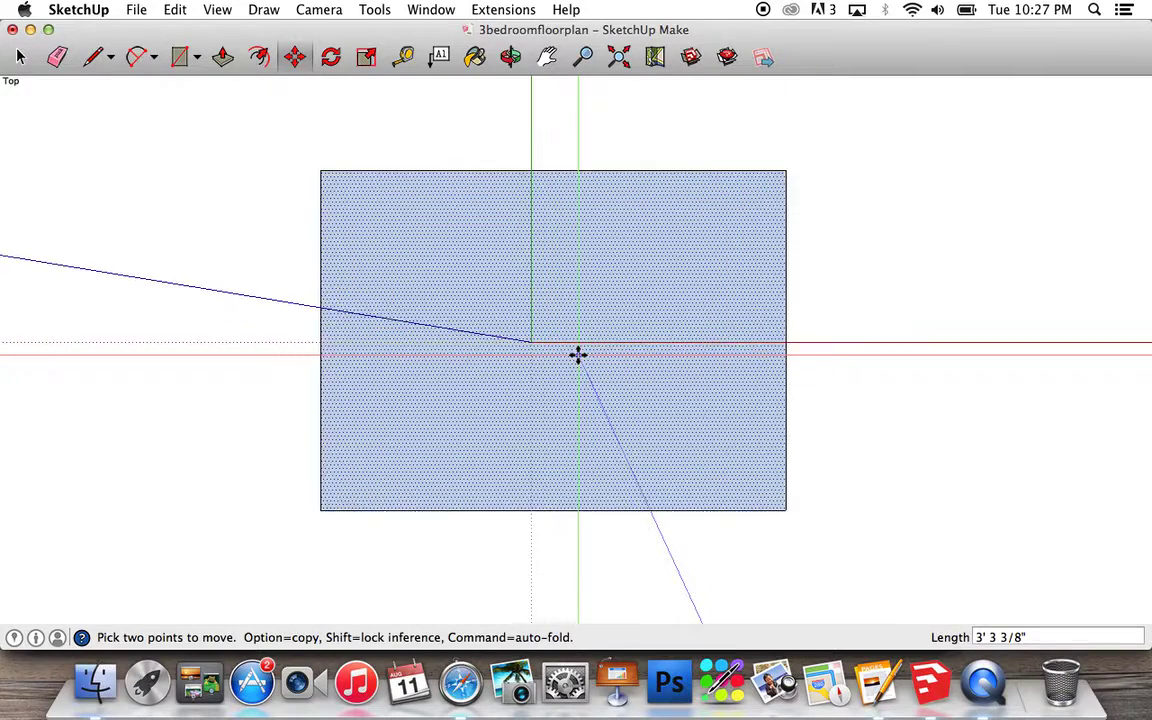
scroll(578, 355, "up", 1)
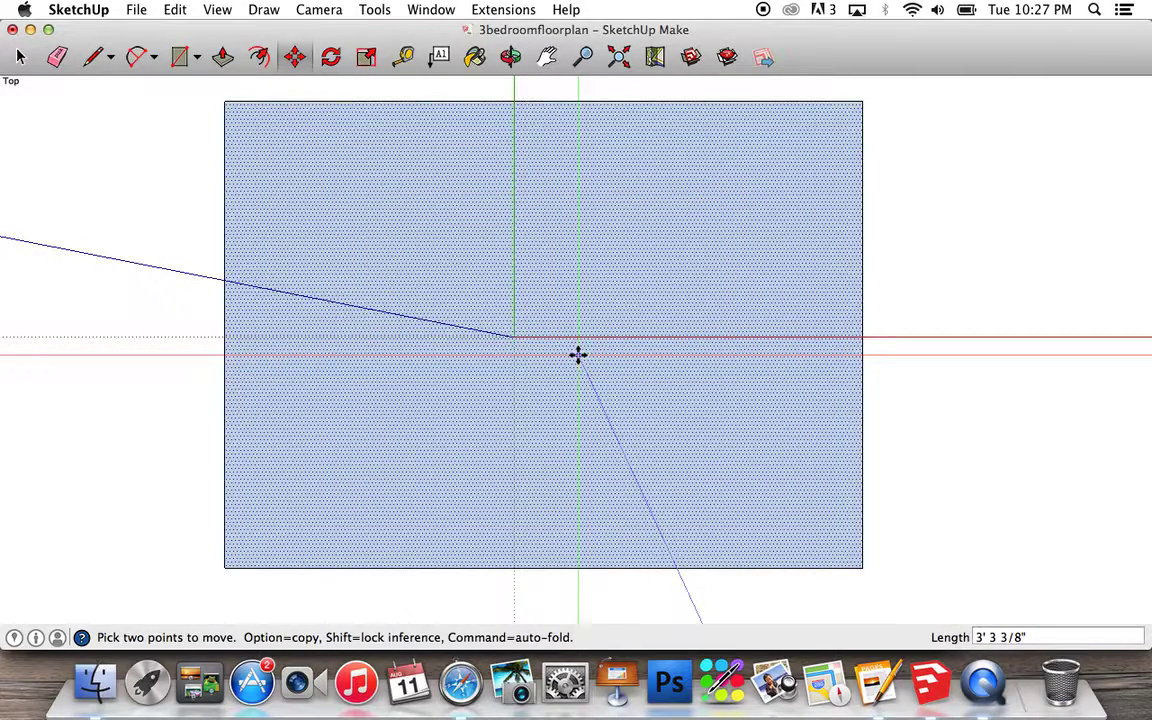
scroll(578, 355, "up", 1)
scroll(578, 355, "down", 1)
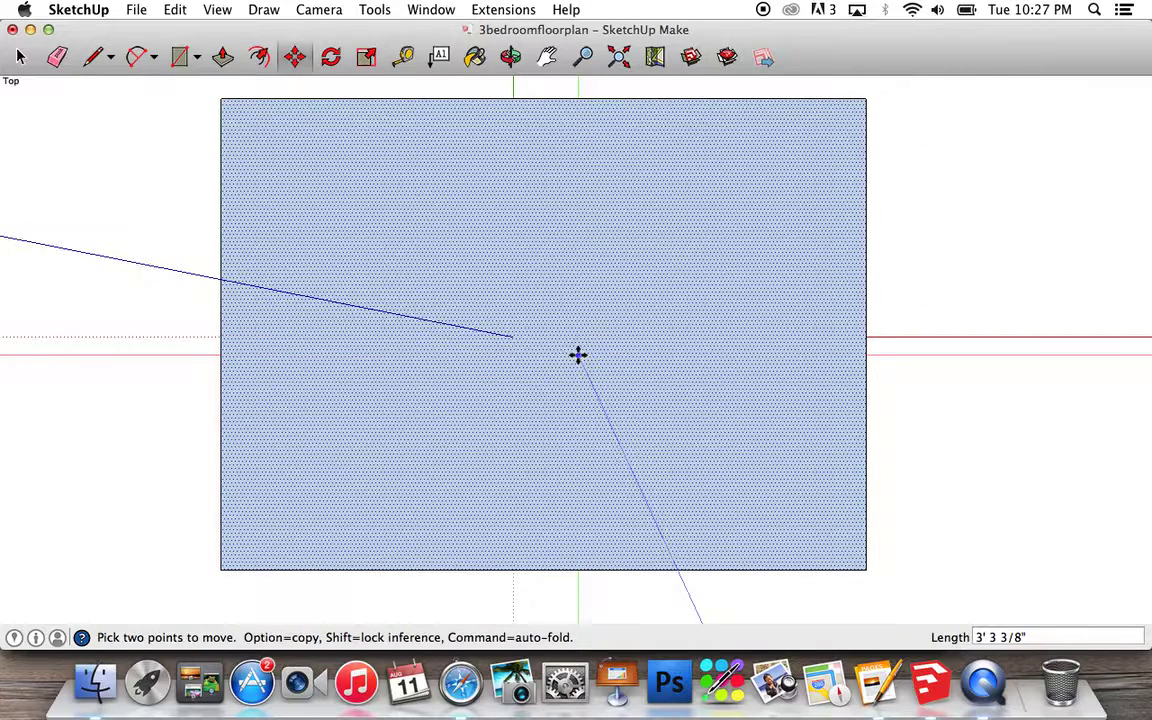
key("z")
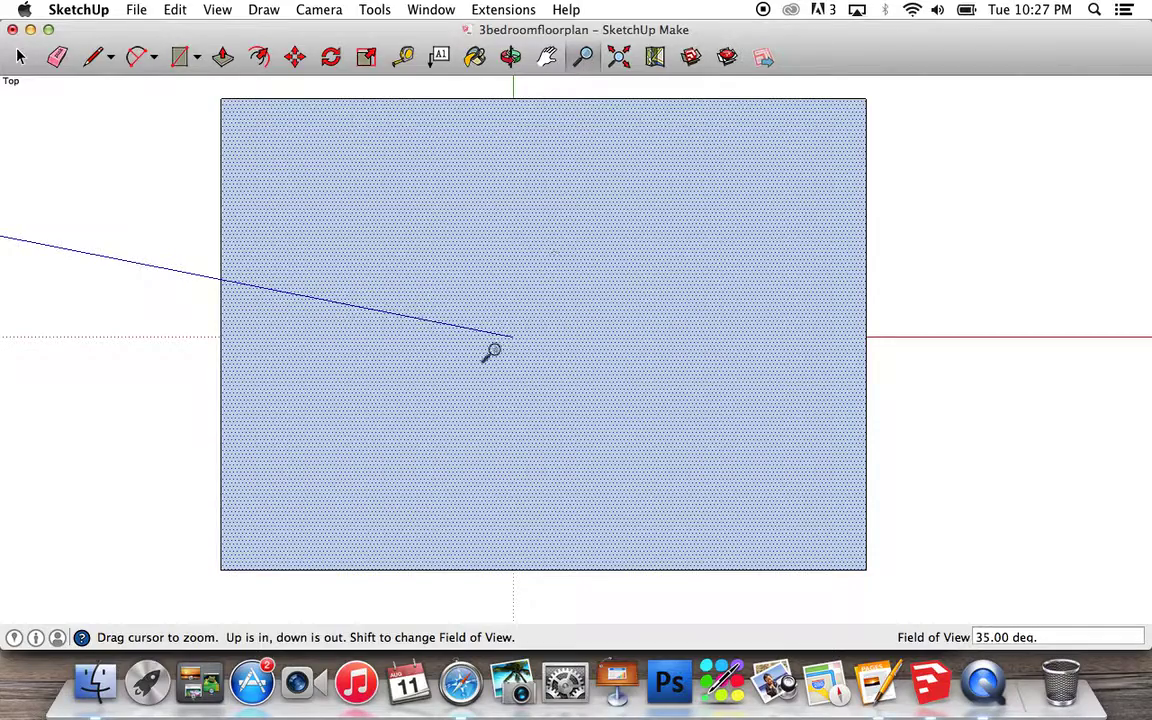
left_click_drag(537, 393, 514, 399)
key("h")
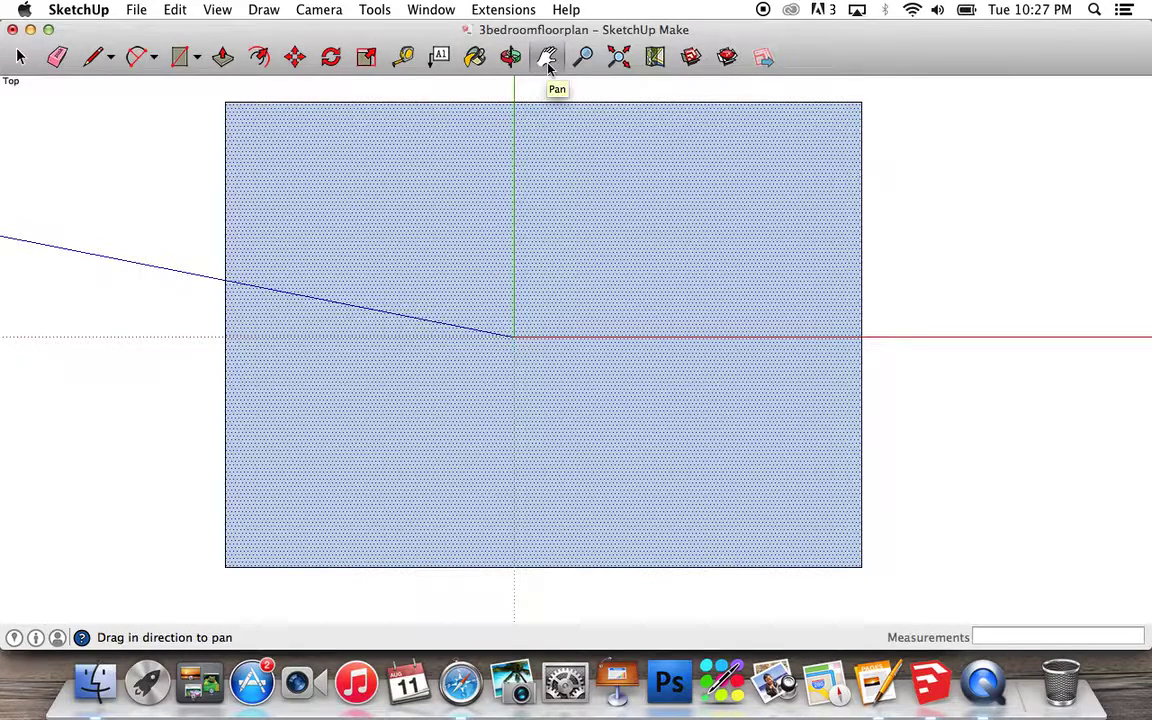
left_click_drag(492, 205, 528, 219)
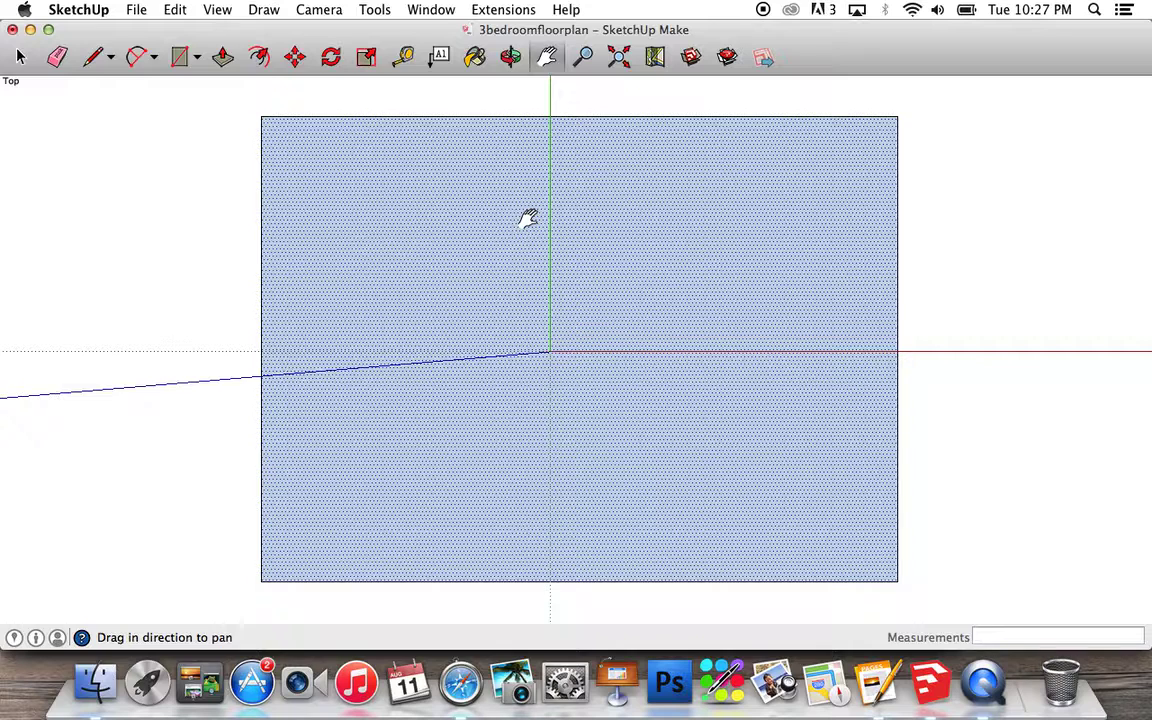
key("space")
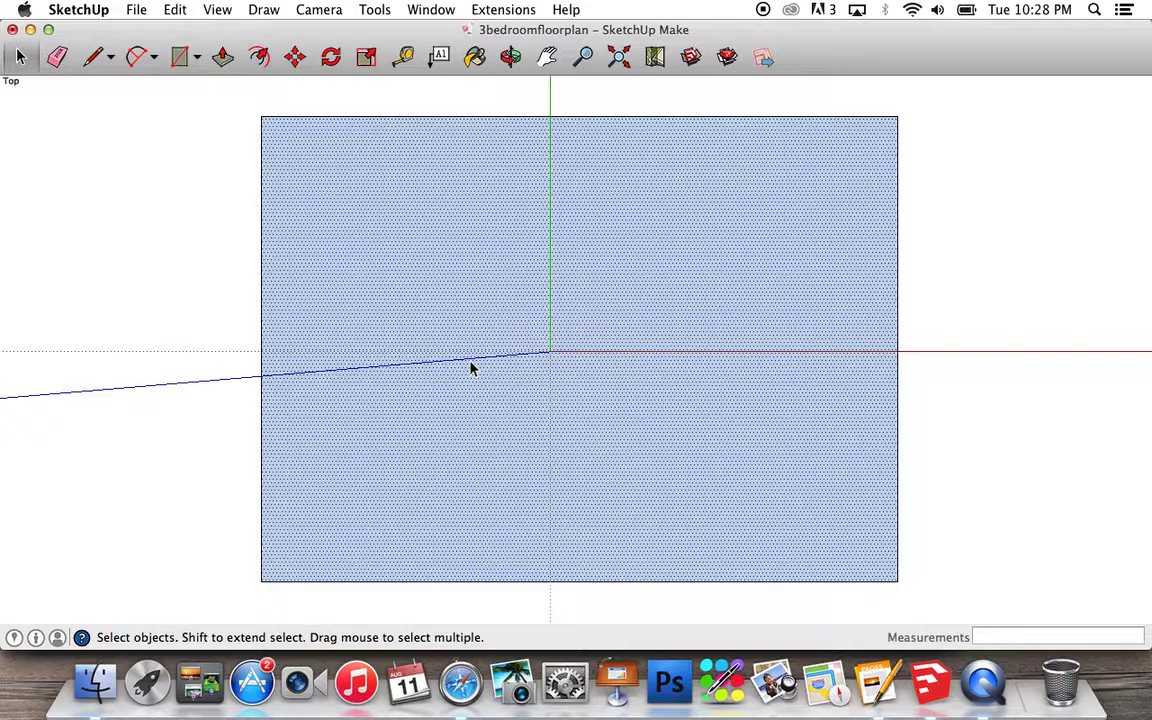
- Offset the rectangle's edges 10 inches inward to create the outer wall band
left_click(226, 204)
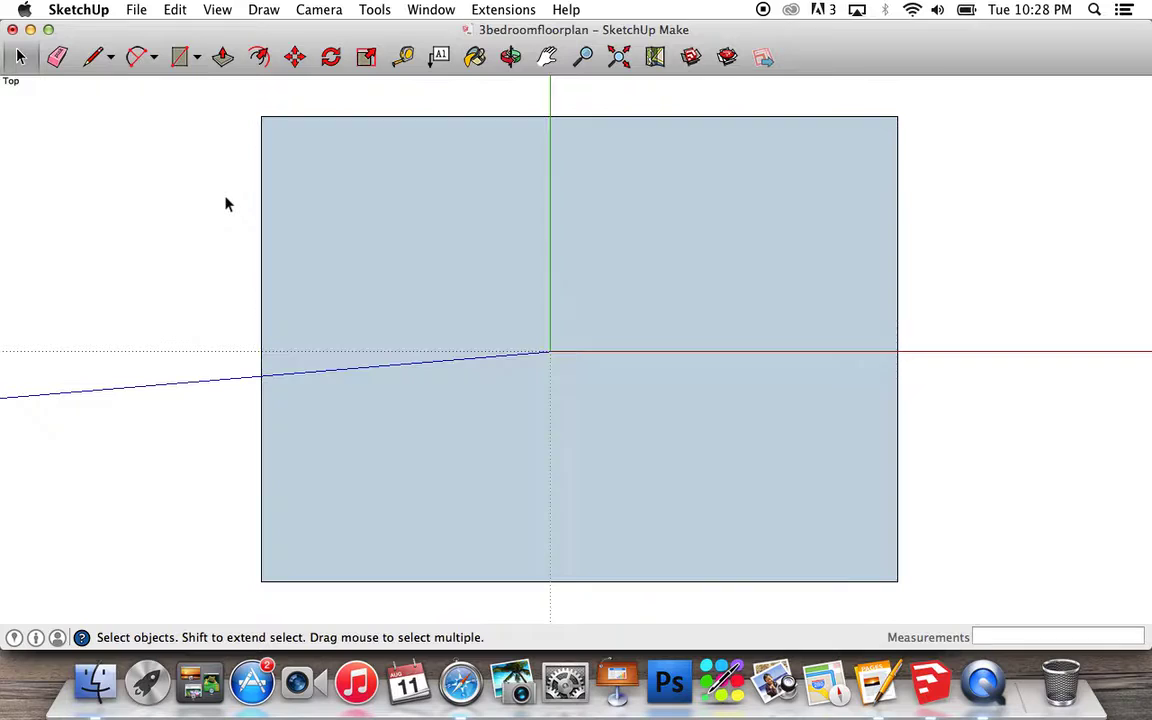
left_click(478, 327)
left_click(258, 57)
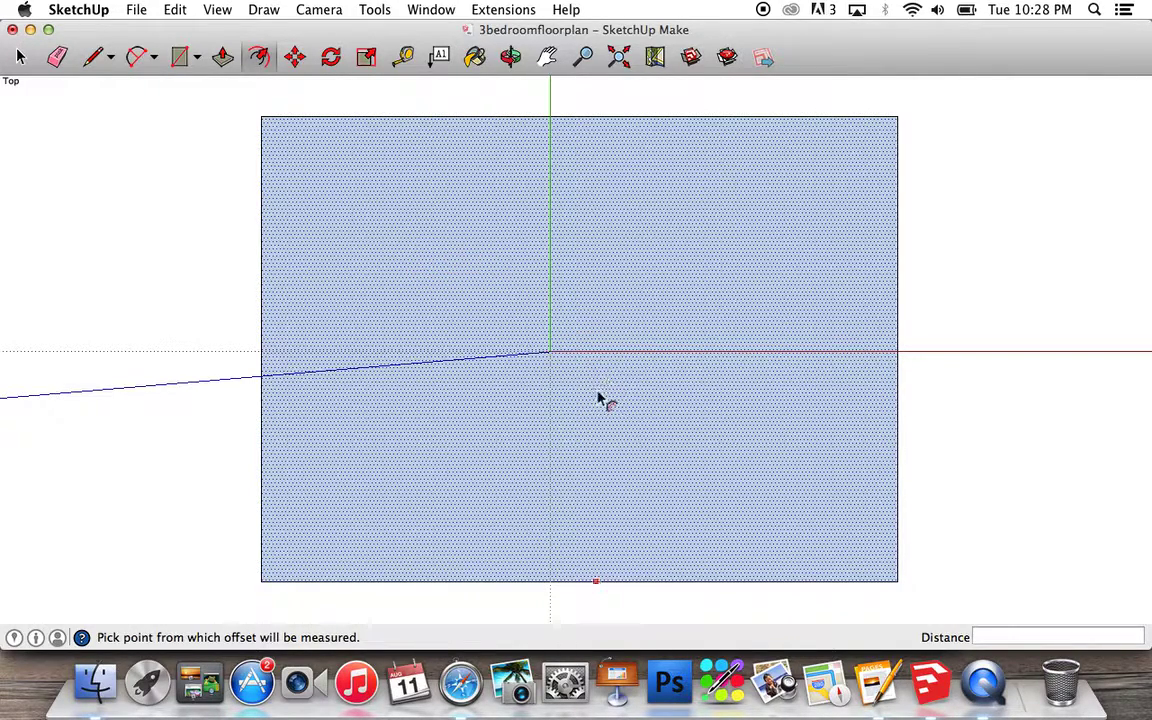
left_click(663, 300)
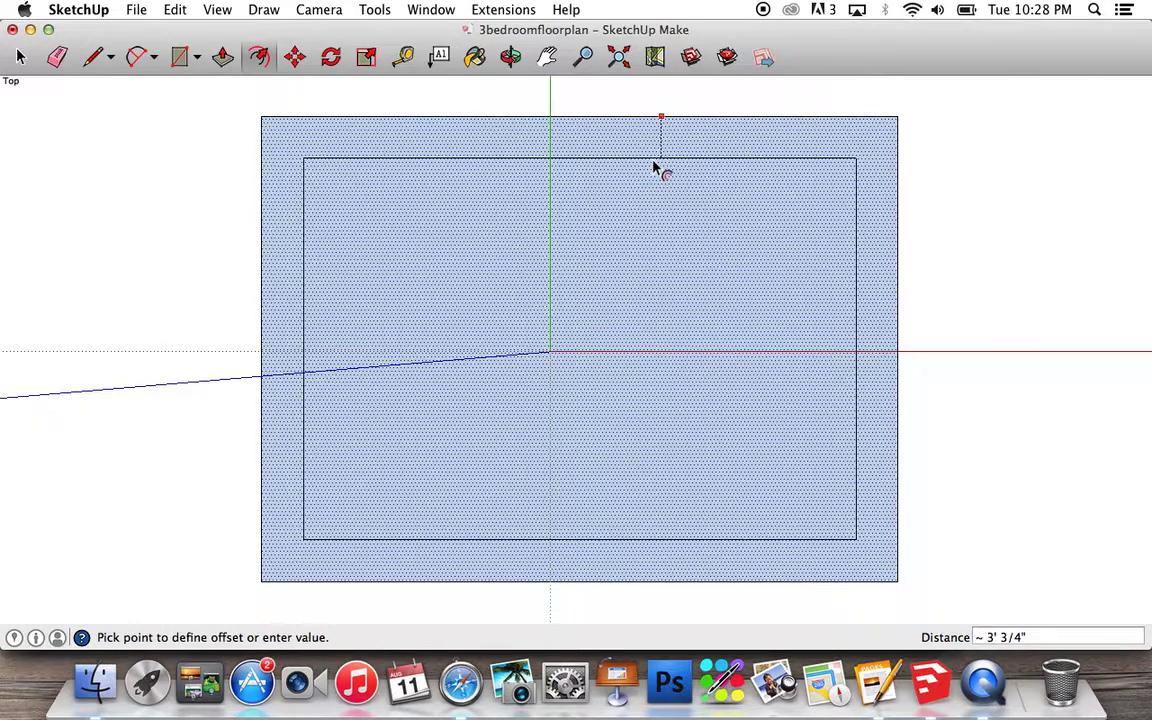
type("10")
key("Return")
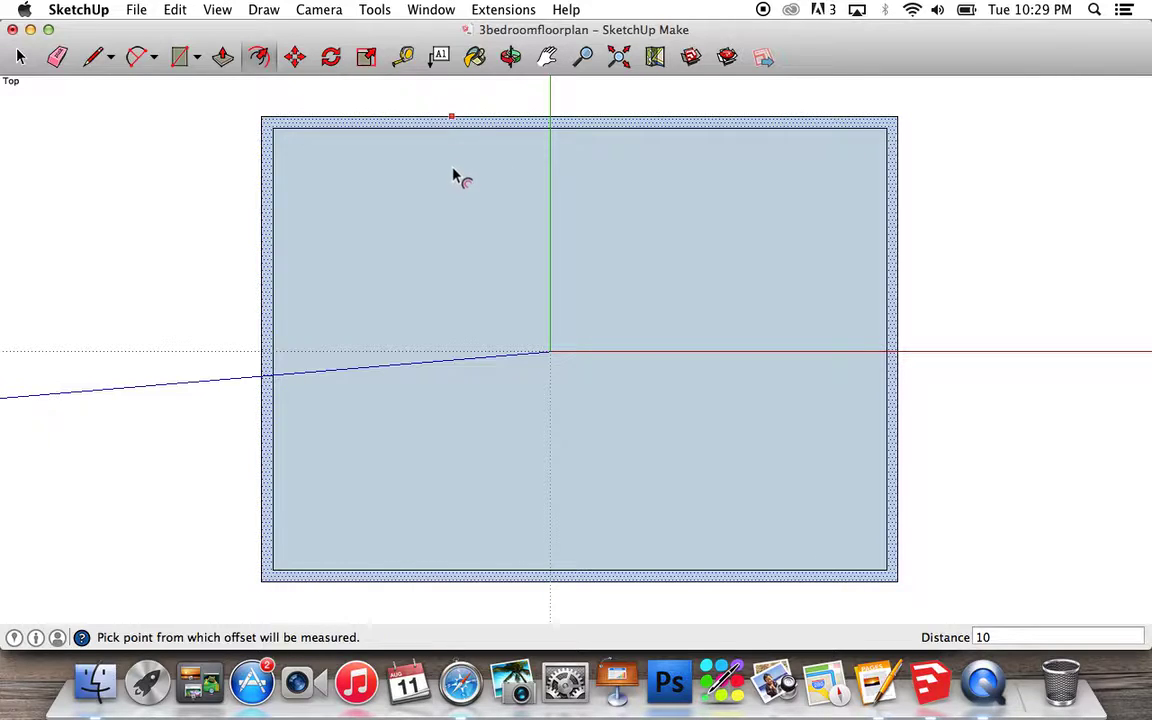
left_click(404, 57)
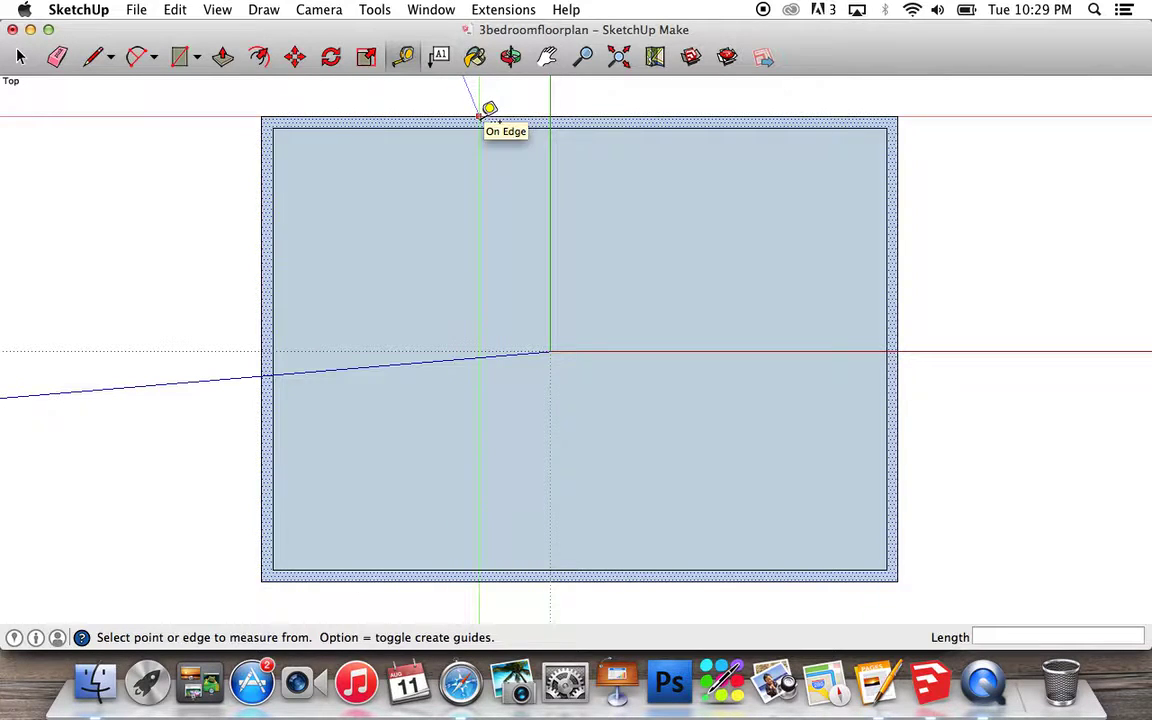
scroll(480, 116, "up", 5)
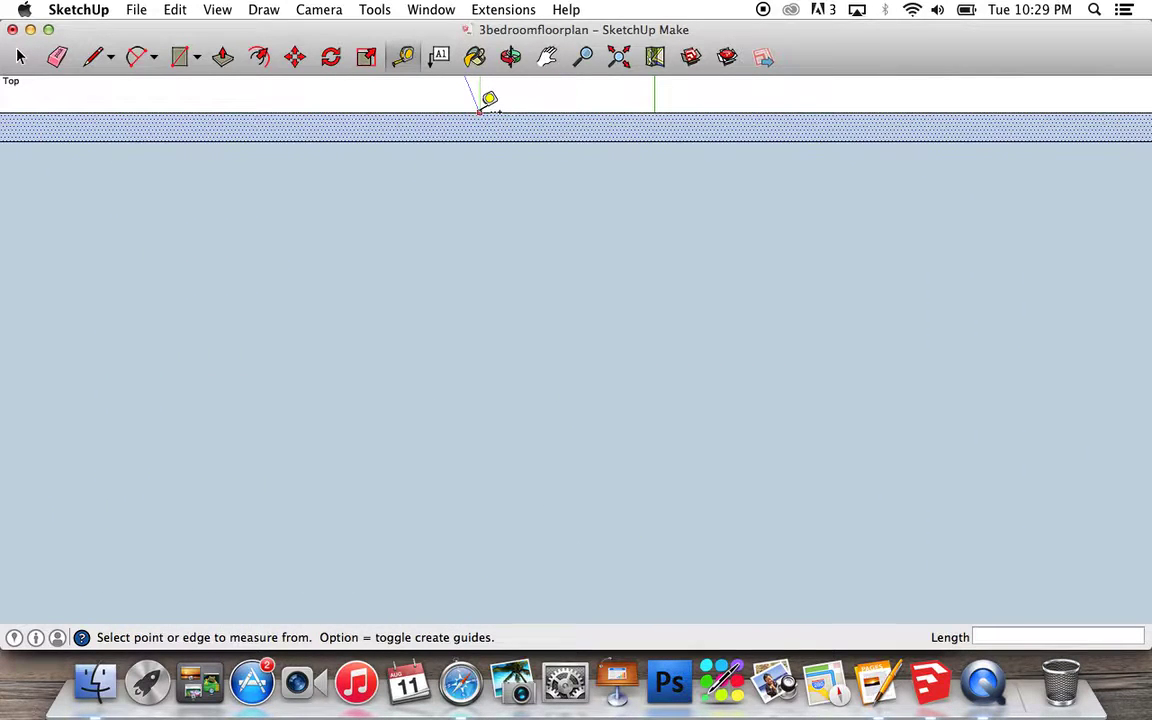
left_click(478, 112)
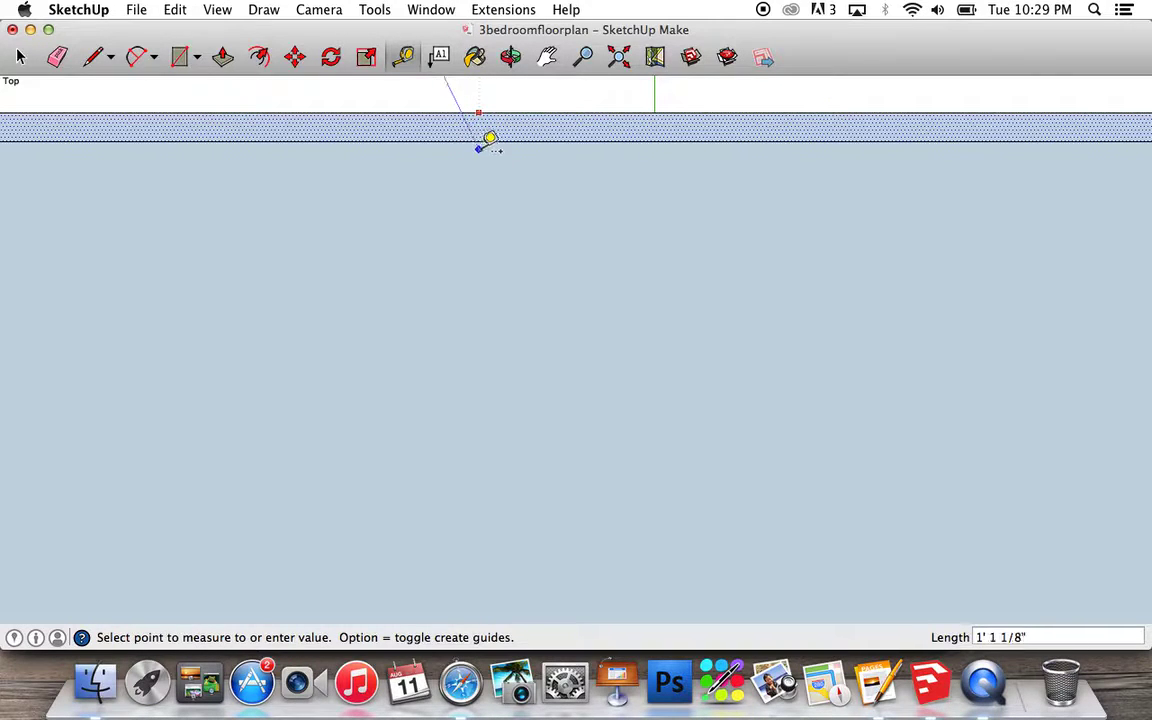
left_click(490, 134)
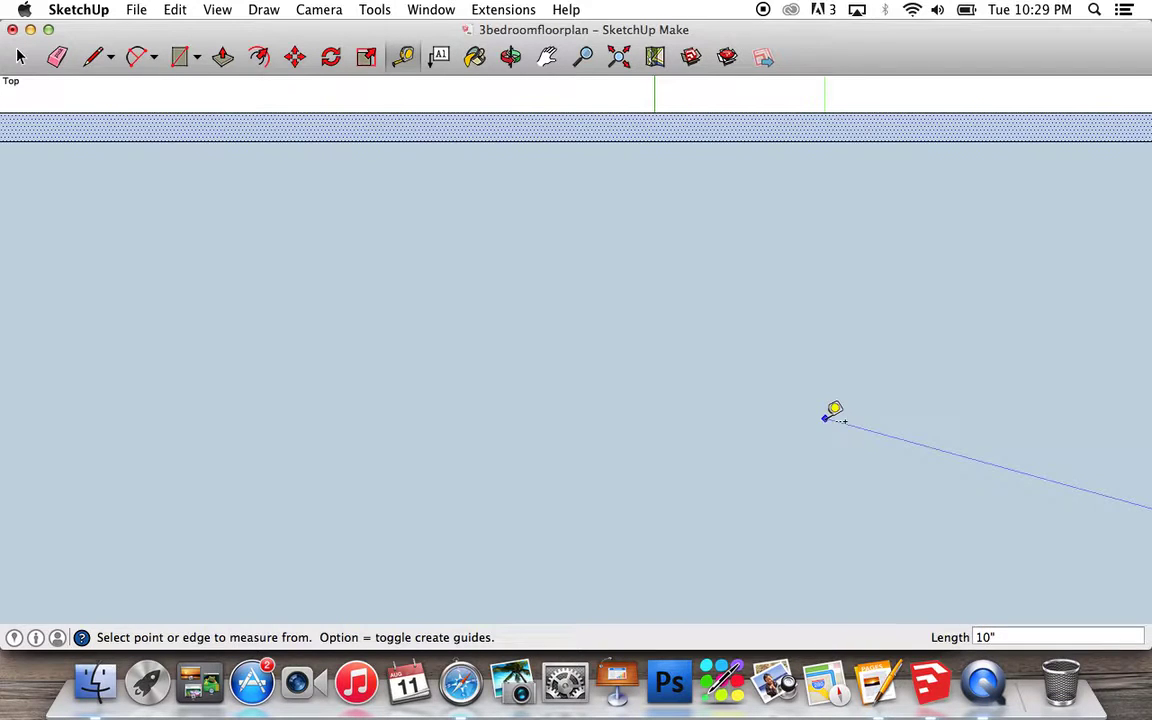
scroll(835, 415, "down", 3)
scroll(826, 417, "down", 5)
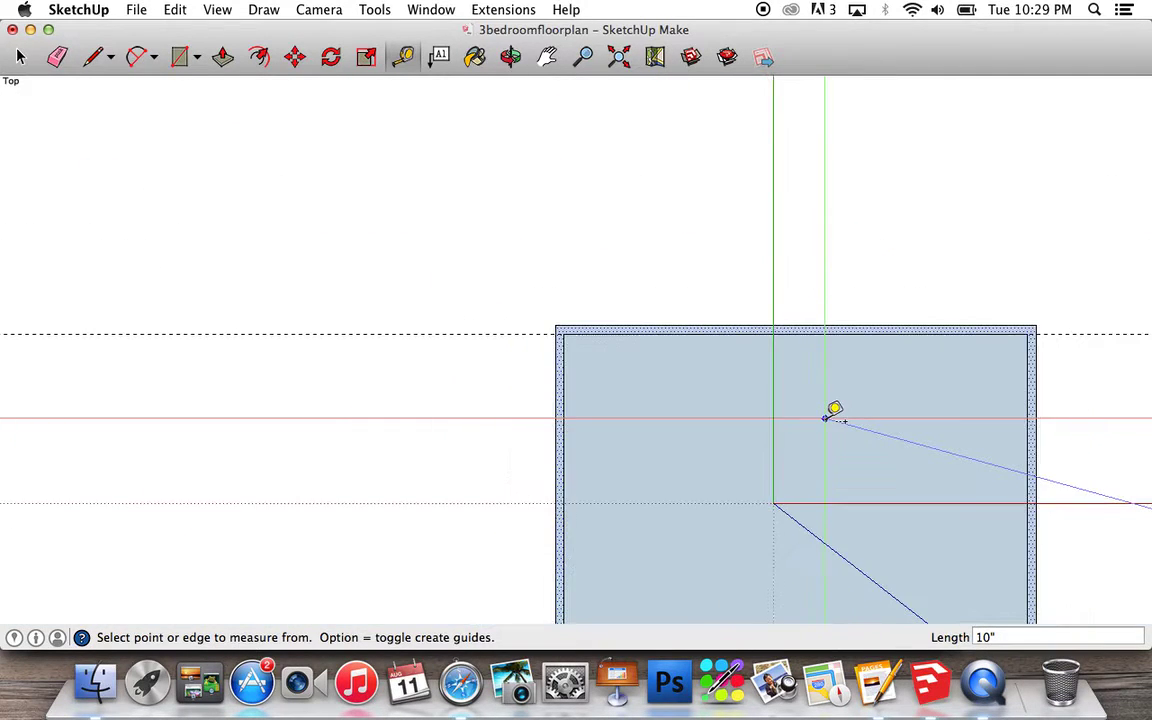
left_click(531, 343)
key("e")
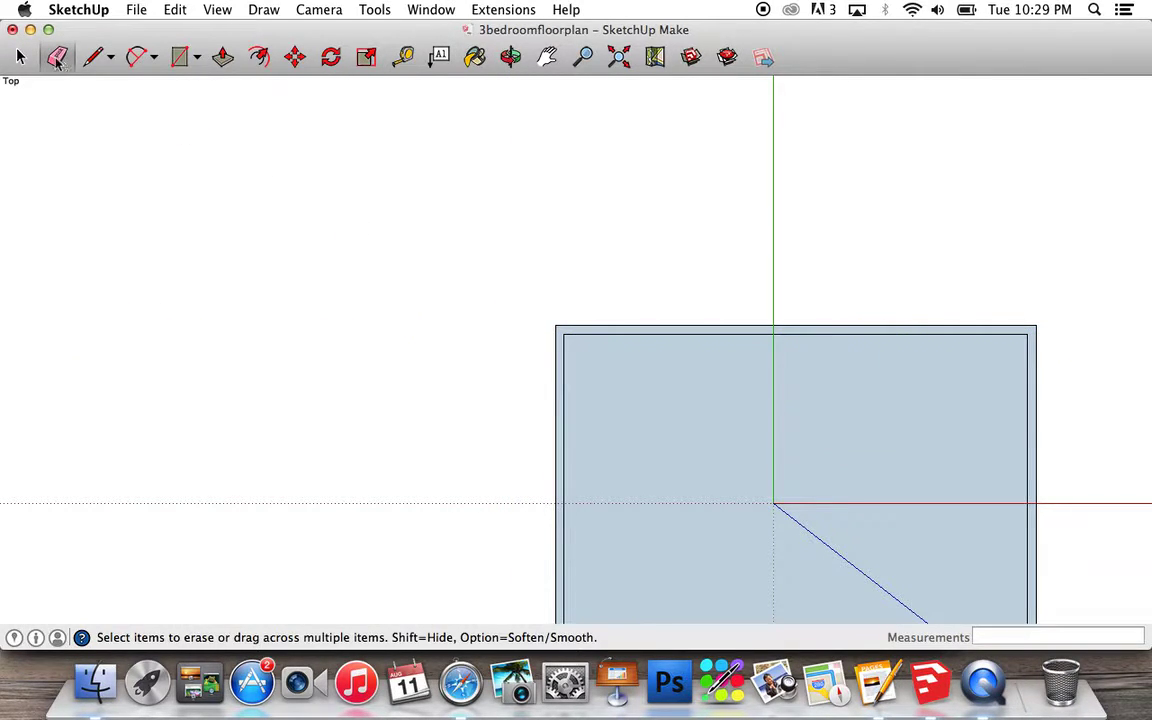
key("h")
left_click_drag(748, 500, 615, 395)
scroll(615, 395, "up", 2)
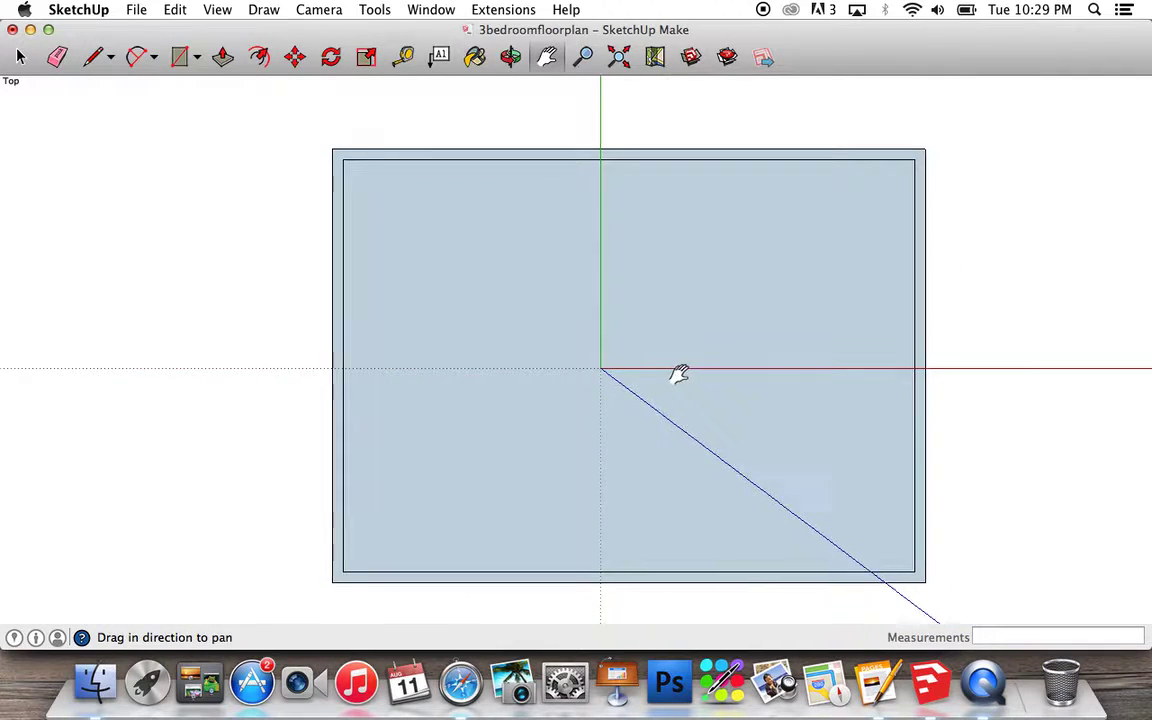
scroll(632, 362, "up", 1)
left_click_drag(630, 361, 594, 343)
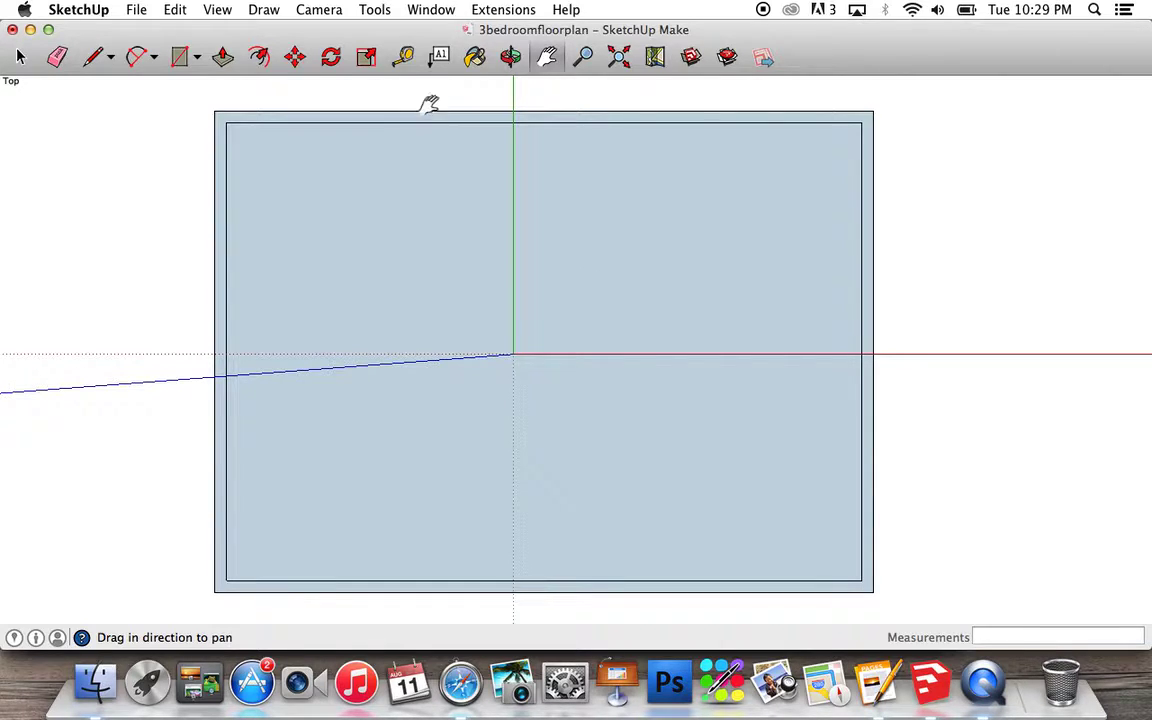
- Apply the HiddenLine style from Default Styles in the Styles panel
left_click(433, 10)
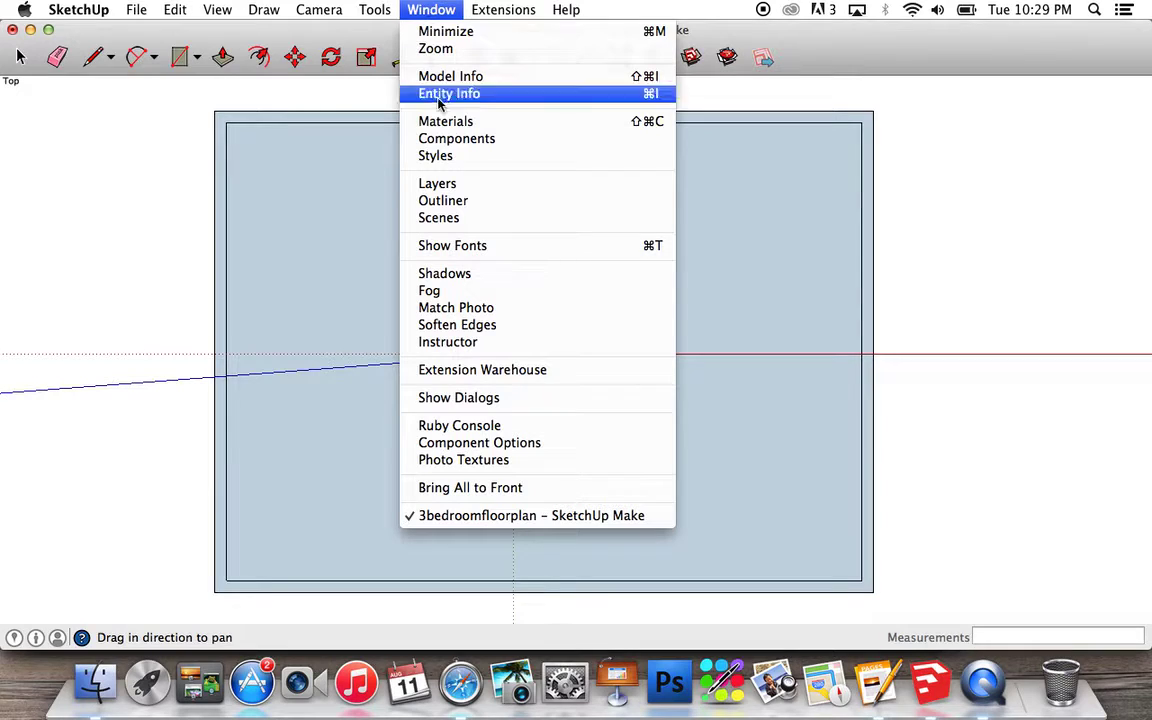
left_click(455, 160)
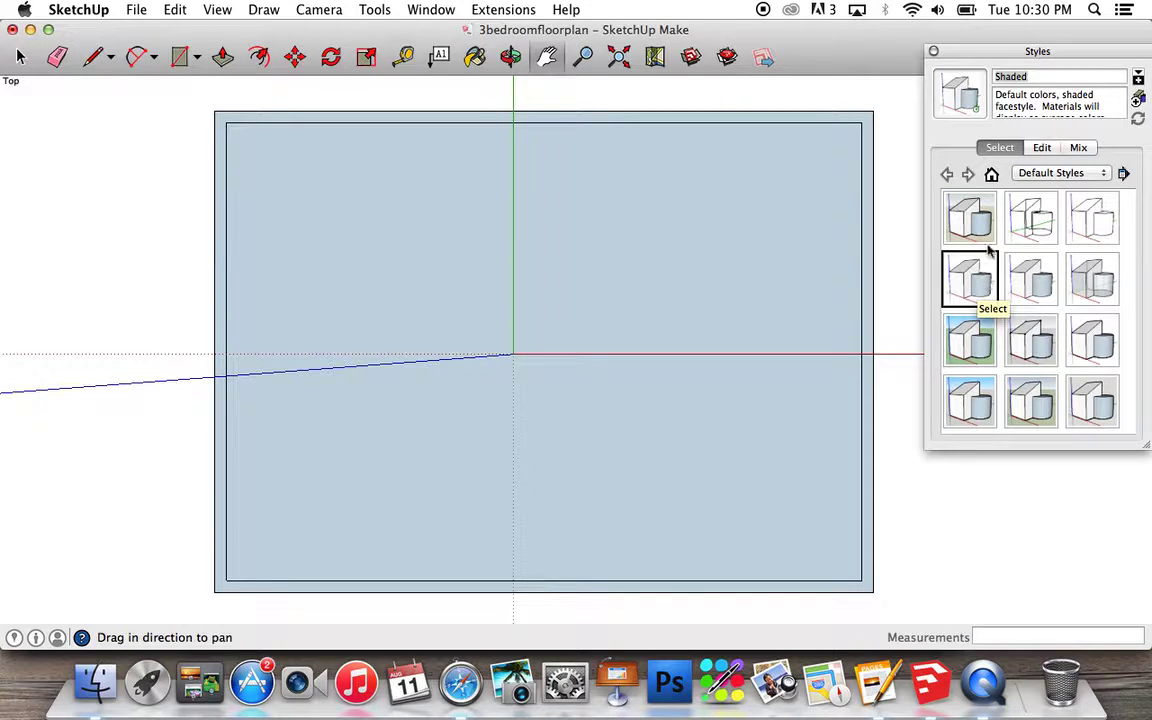
left_click(1097, 220)
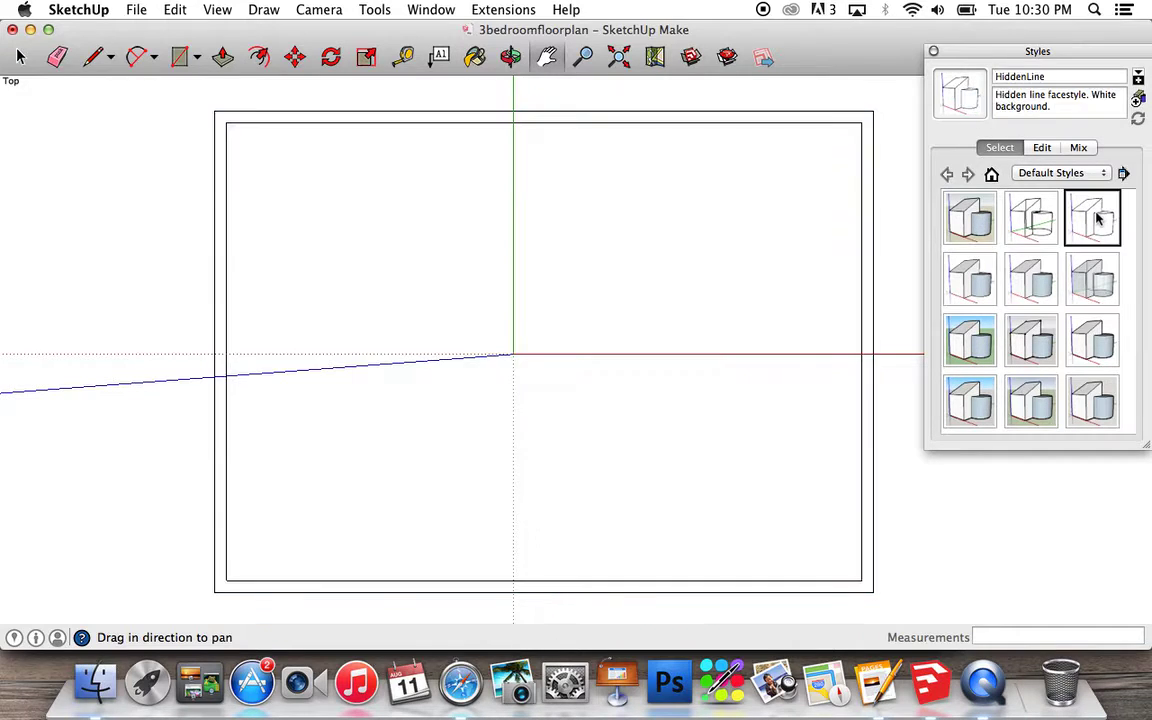
left_click(934, 52)
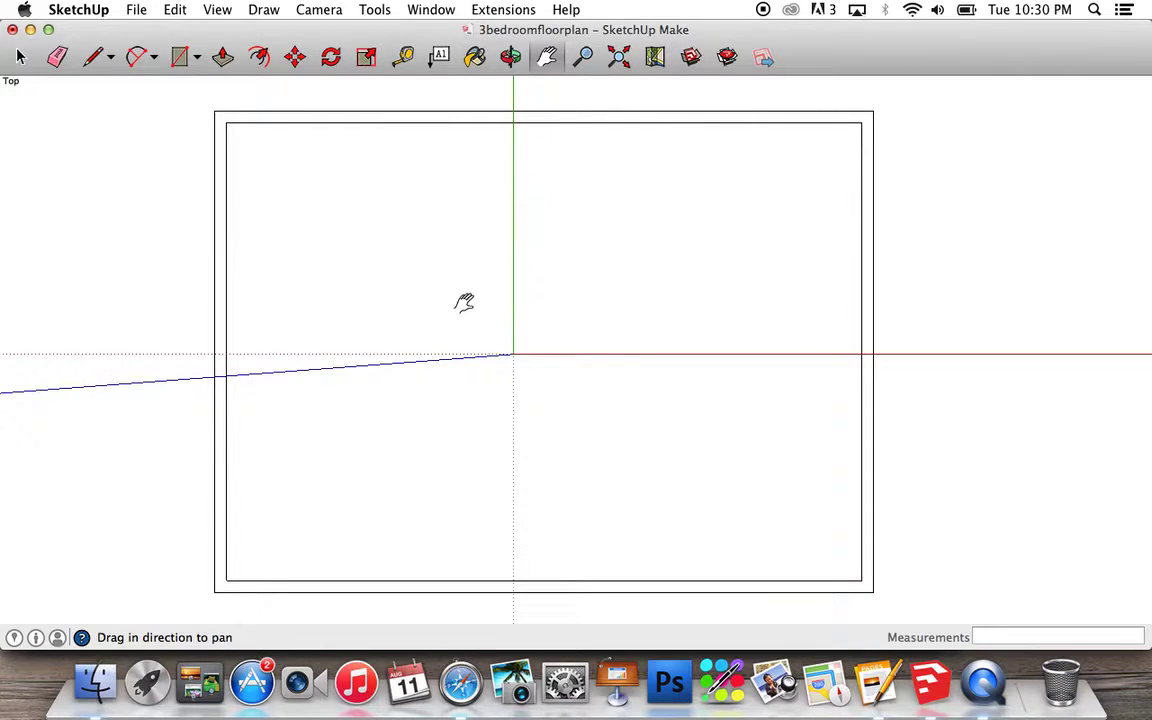
key("space")
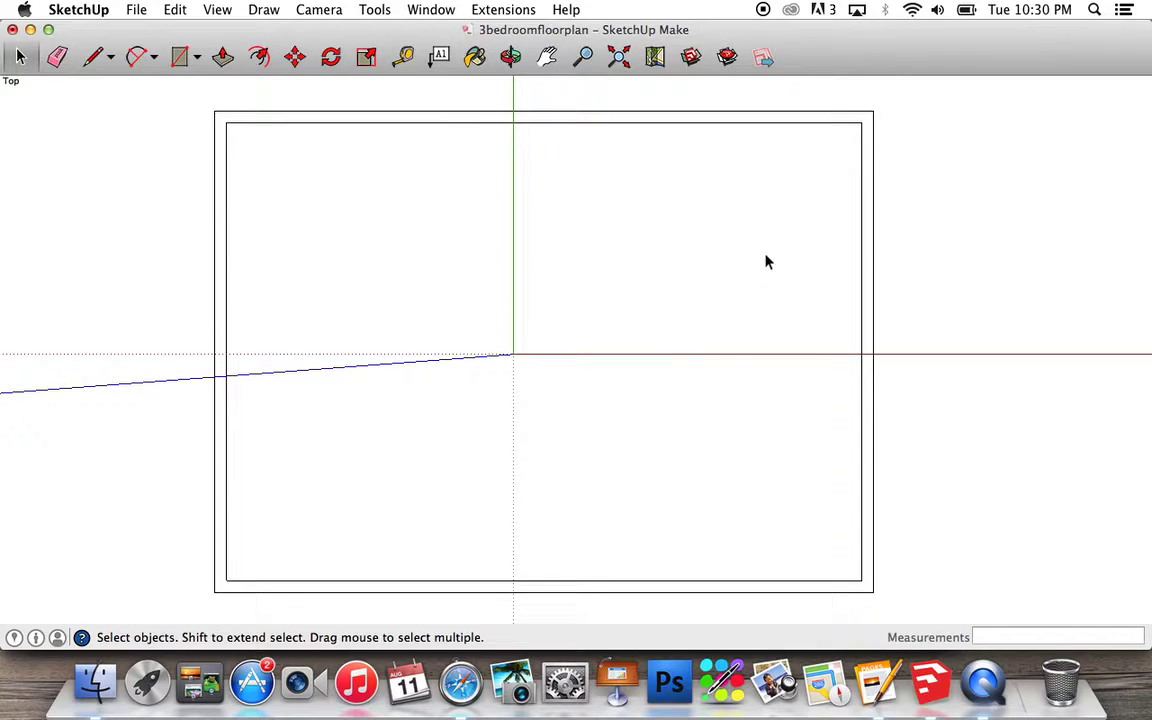
left_click(486, 328)
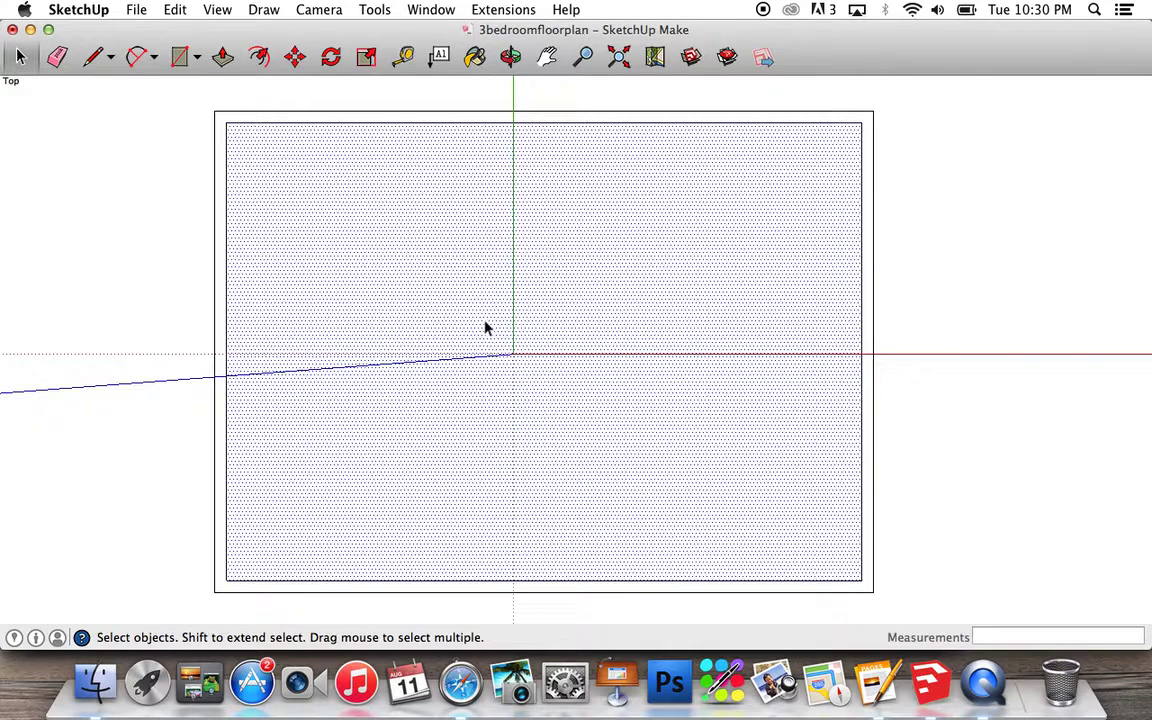
left_click(259, 118)
left_click(322, 208)
left_click(180, 221)
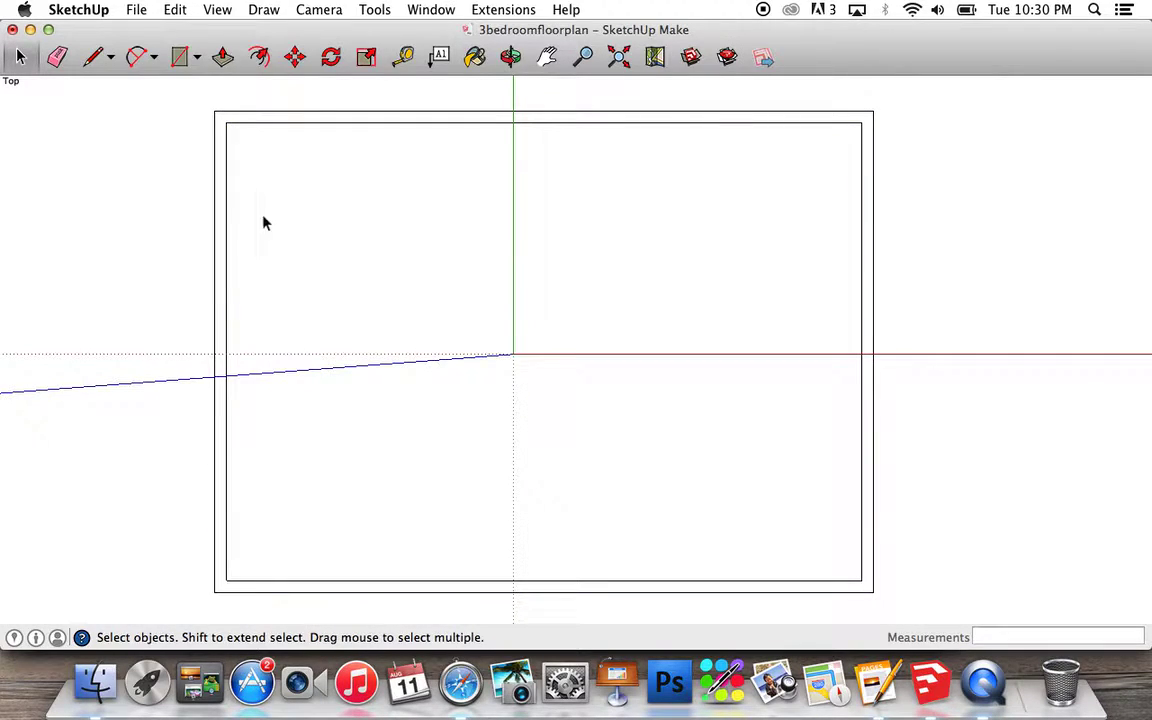